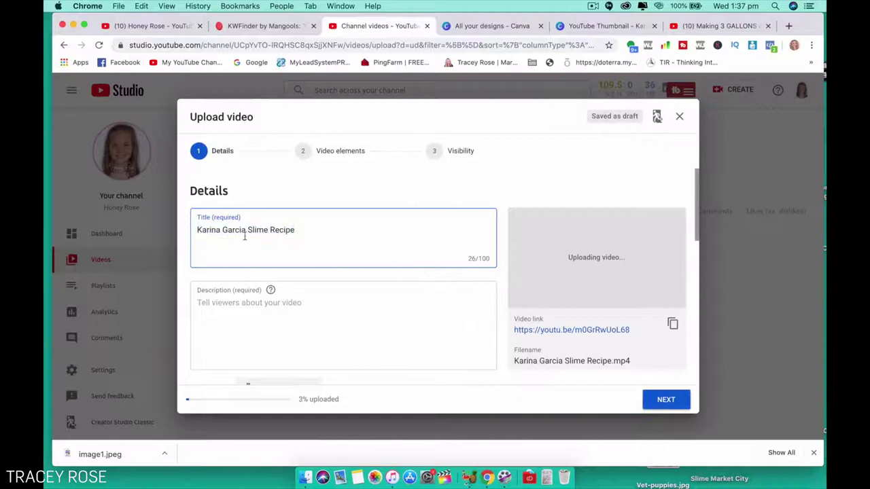
Step: Extend the video title to read "Testing Karina Garcia Slime Recipe - THICK SLIME"
text(Testing)
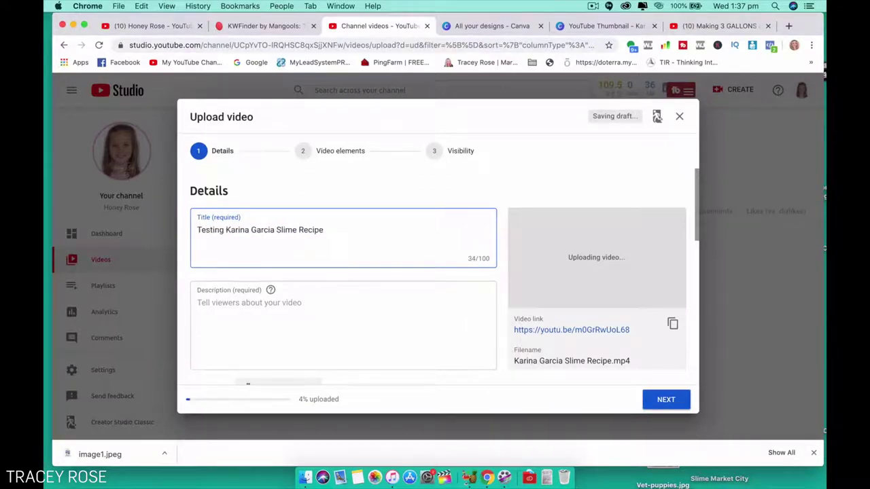
drag(227, 229, 297, 230)
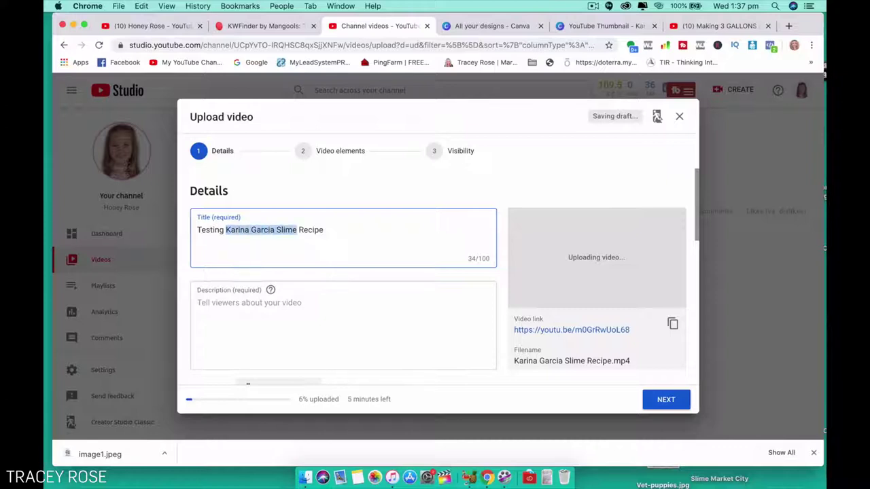
click(324, 229)
text(-)
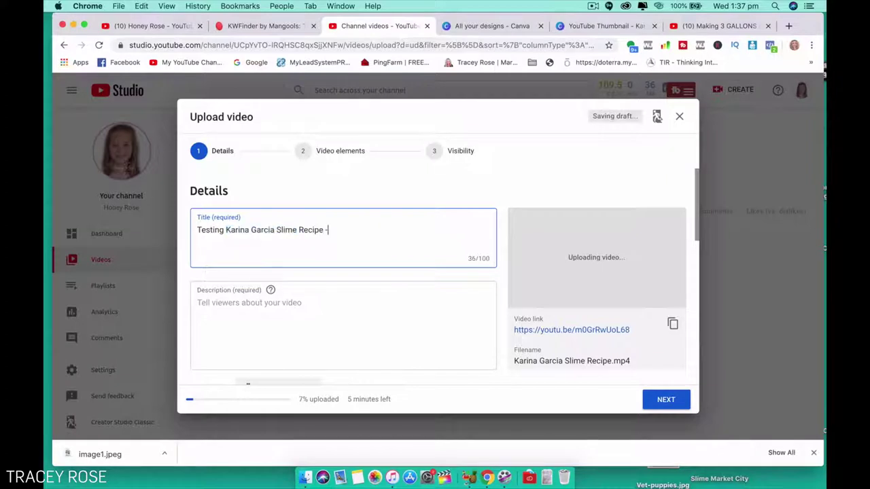
text( THICK SLIME)
Step: Copy the whole video title into the description
key(super+a)
key(super+c)
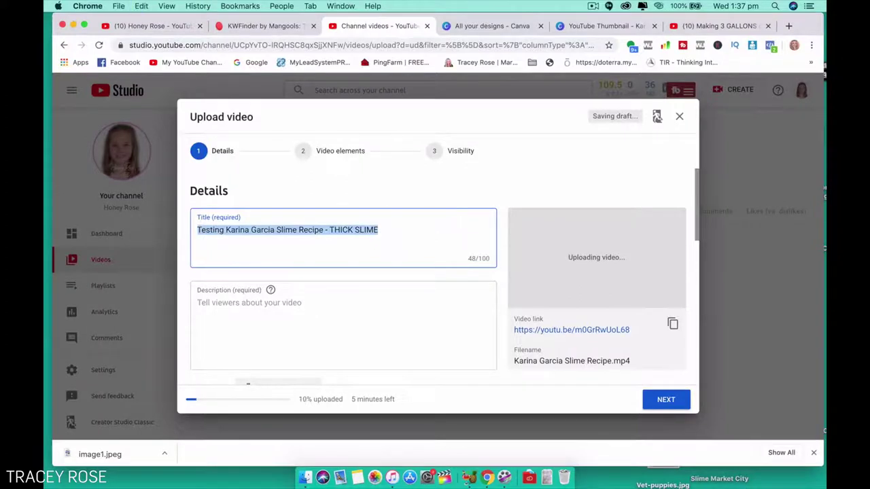
click(268, 299)
key(super+v)
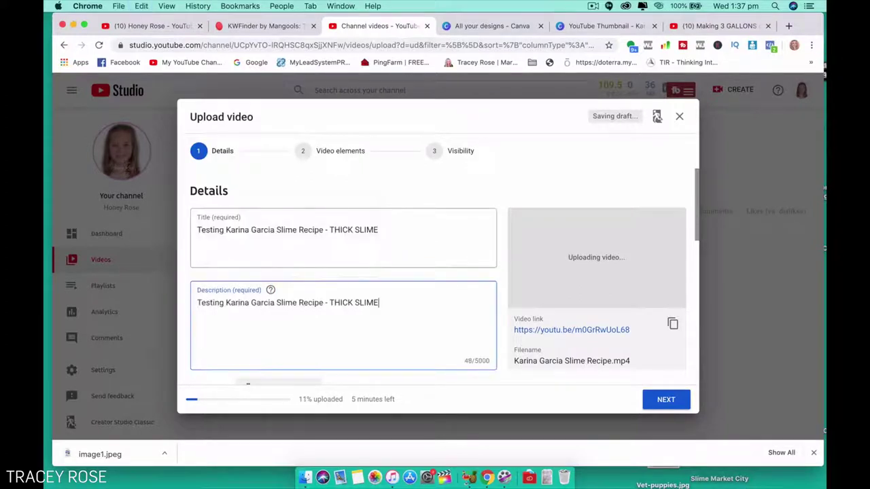
Step: Upload the Karina Garcia slime PNG image as the video's custom thumbnail
scroll(421, 298, down, 2)
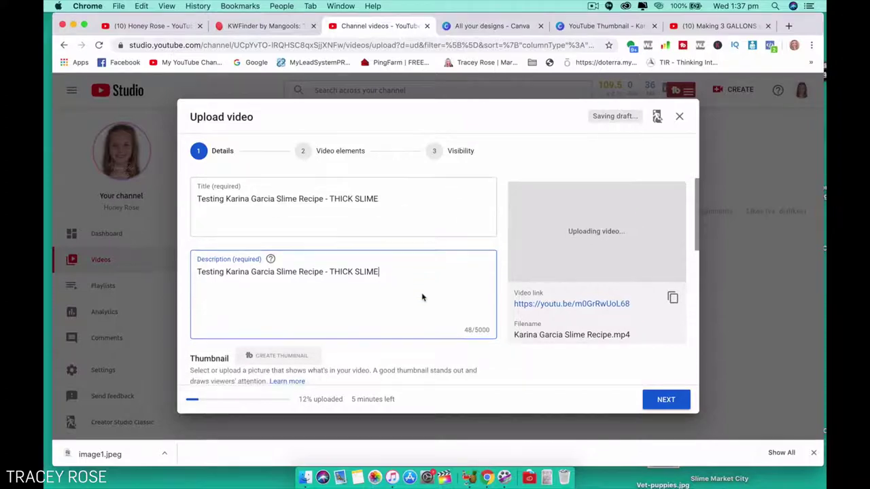
scroll(421, 293, down, 5)
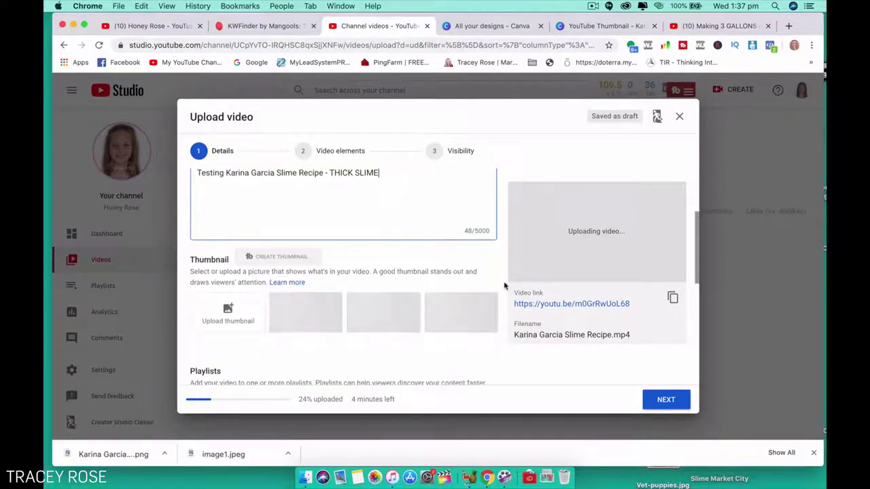
click(227, 320)
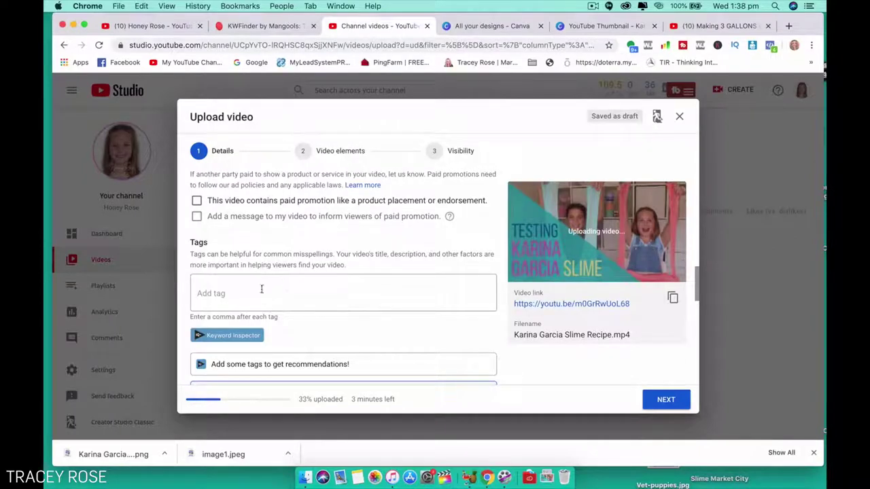
Step: Add the tags "karina garcia slime" and "karina garcia slime recipe" to the video
click(261, 290)
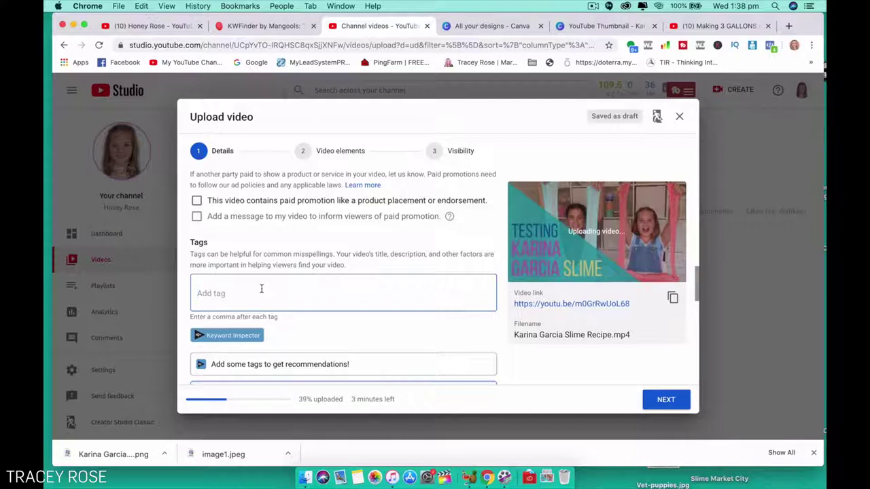
text(karina garcia )
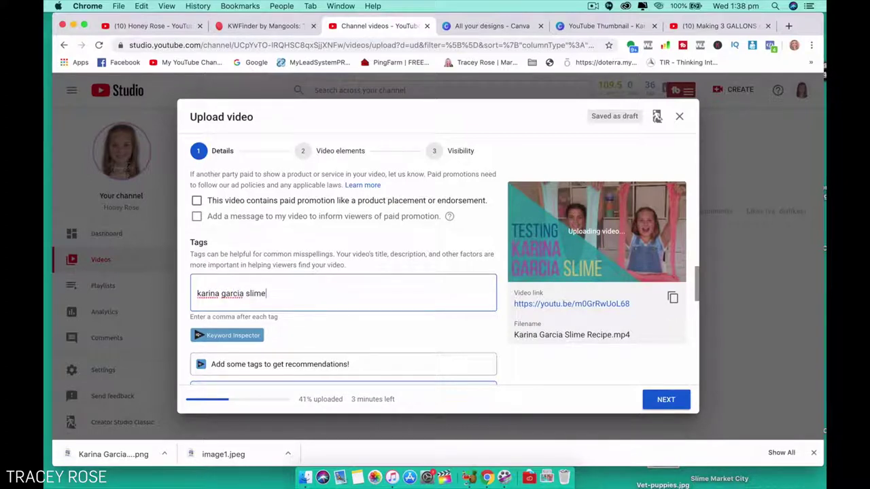
text(slime)
key(Return)
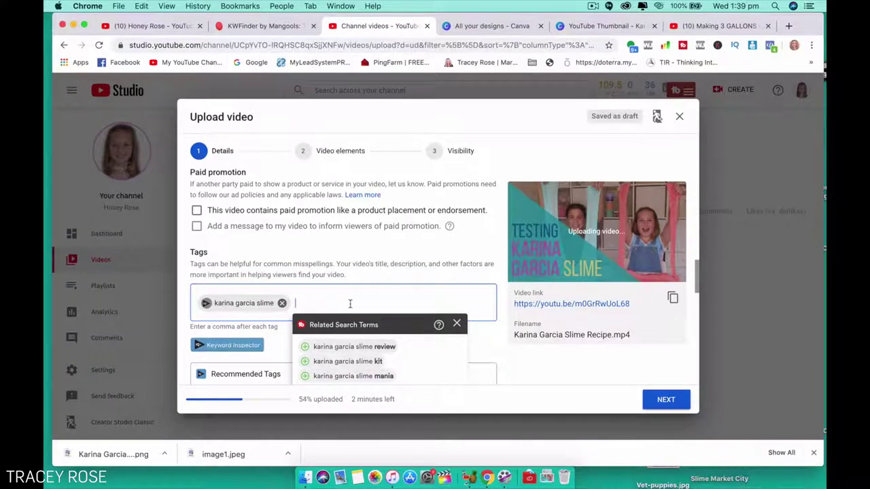
text(a garcia sli)
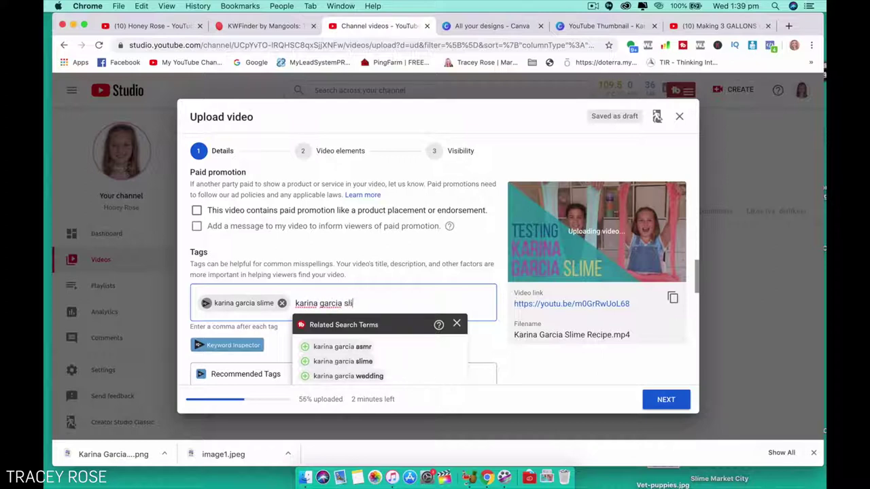
text(me recipe)
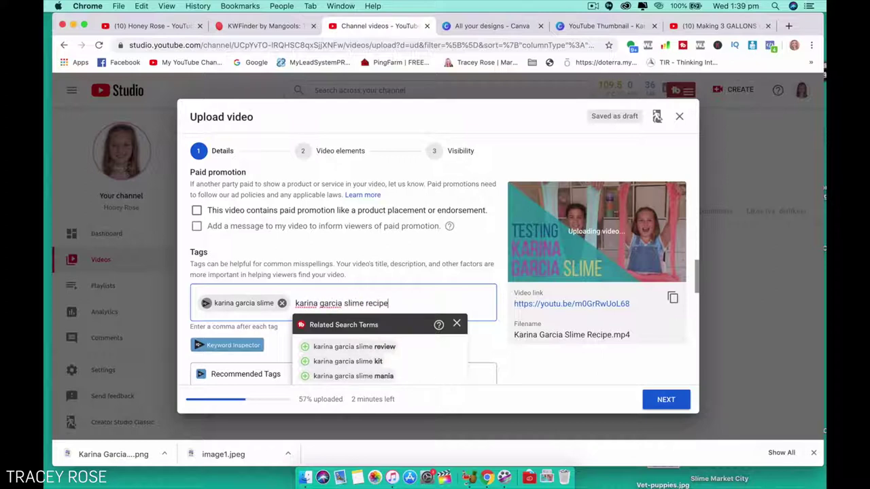
key(Return)
Step: Add the tags "karina garcia slime review" and "karina garcia"
text(karina)
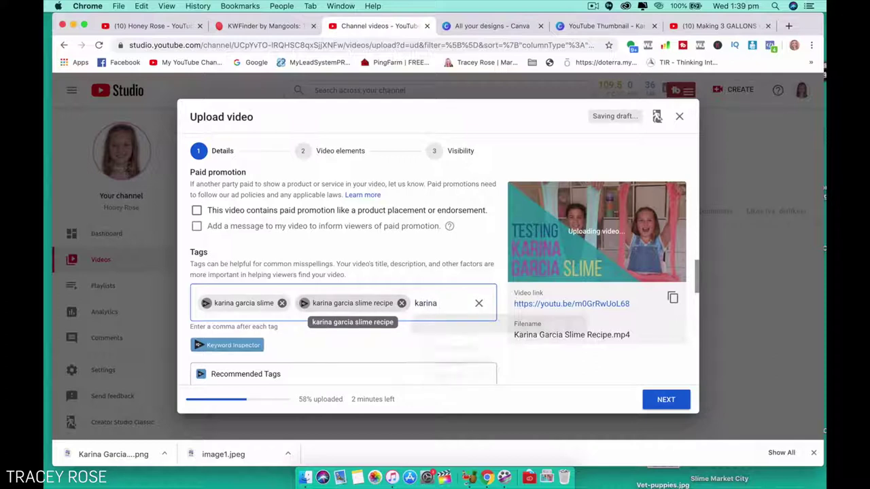
text( garcia sli)
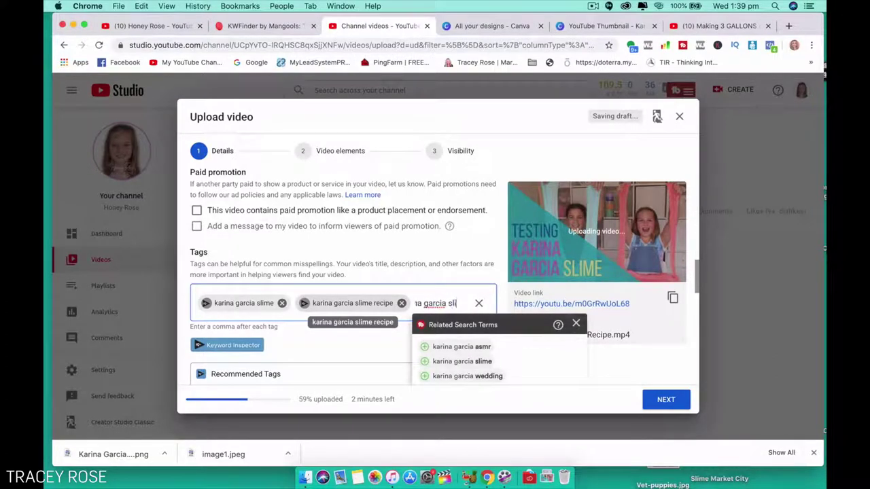
text(me review)
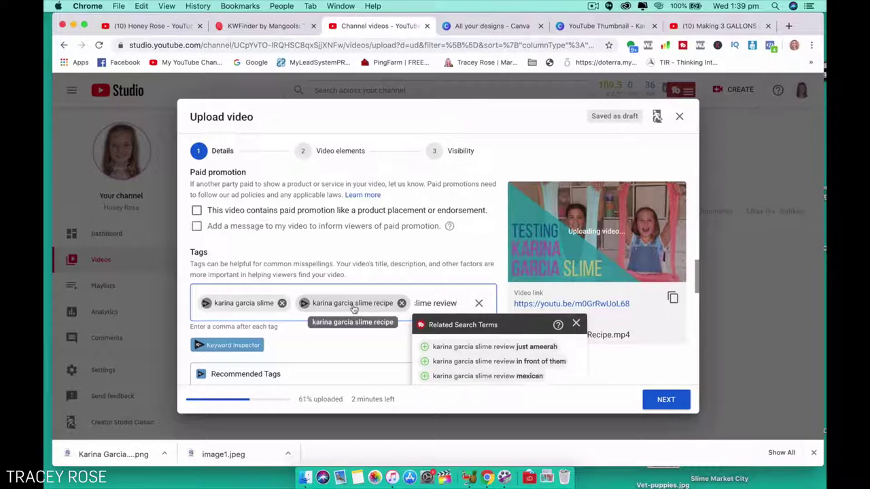
key(Return)
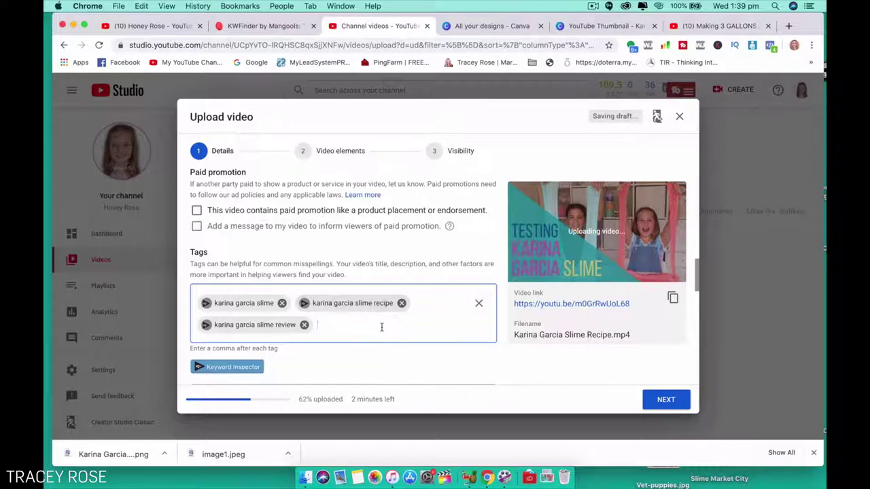
text(karina garcia)
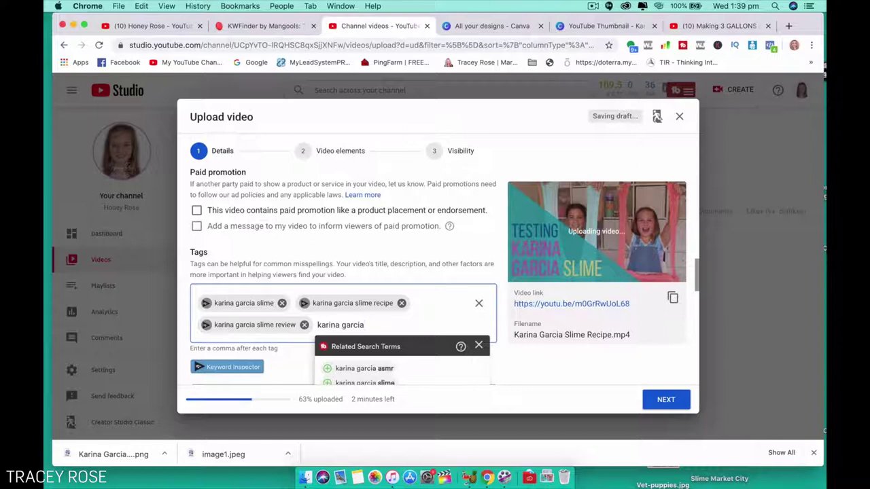
key(Return)
Step: Add the tags "thick slime recipe" and "thick and glossy slime"
text(t)
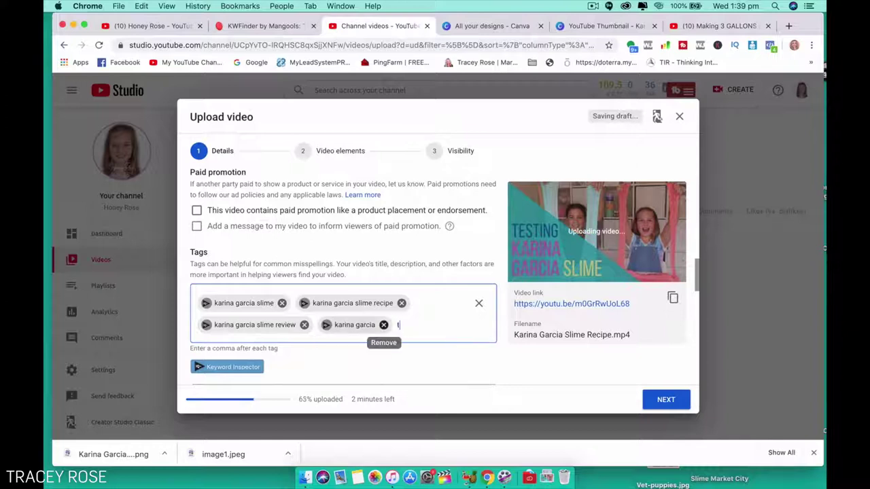
text(hick slim)
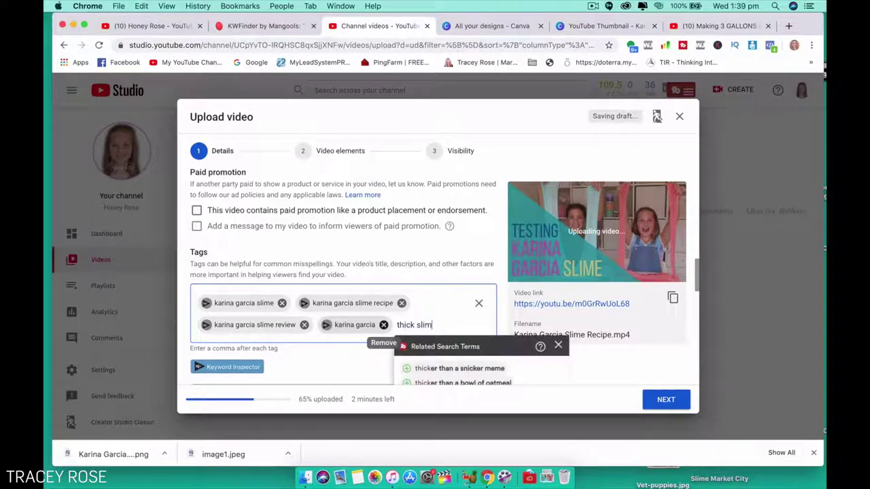
text(e recipe)
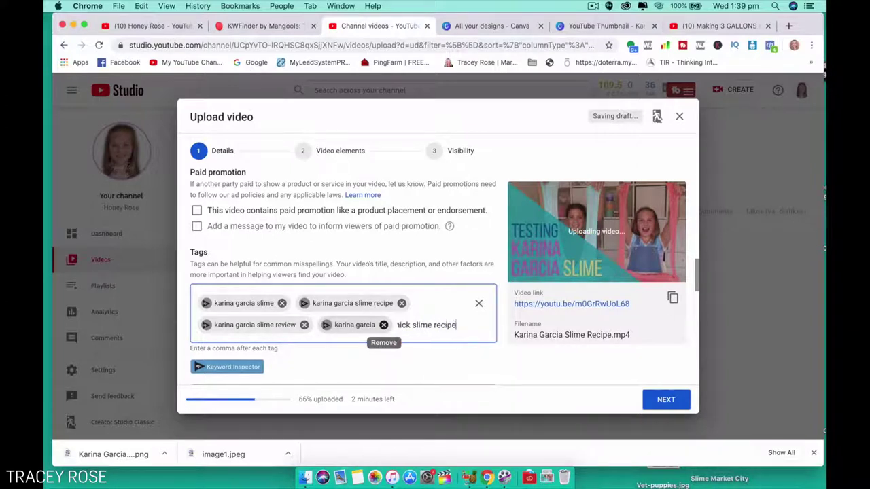
key(Return)
text(thick and )
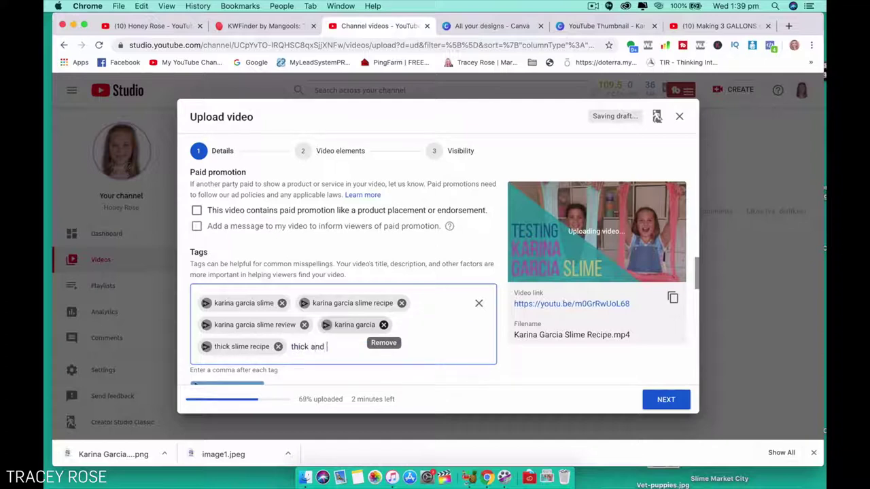
text(glossy slime)
key(Return)
Step: Add the tags "how to make slime karina garcia" and "slime for kids"
text(how to)
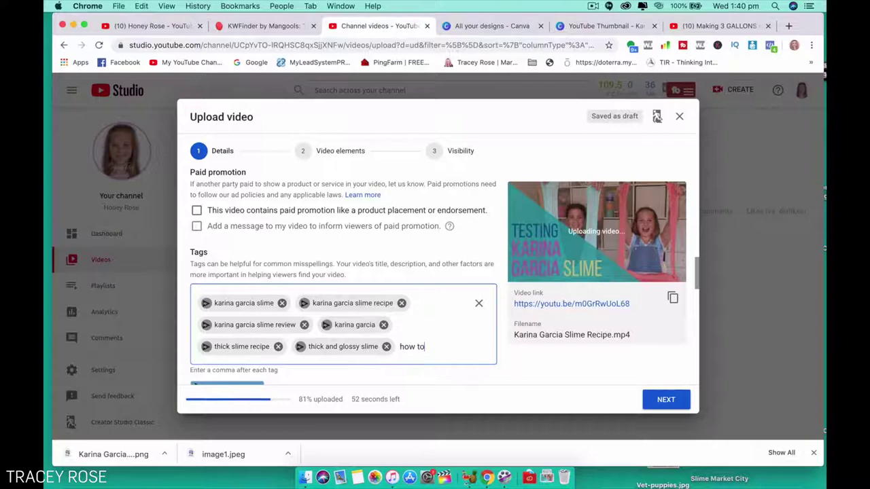
text( make slime)
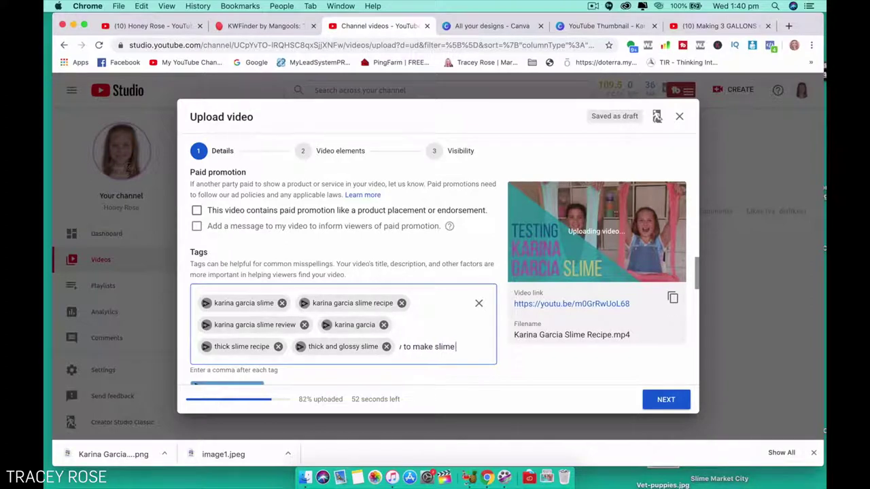
text( karina garcia)
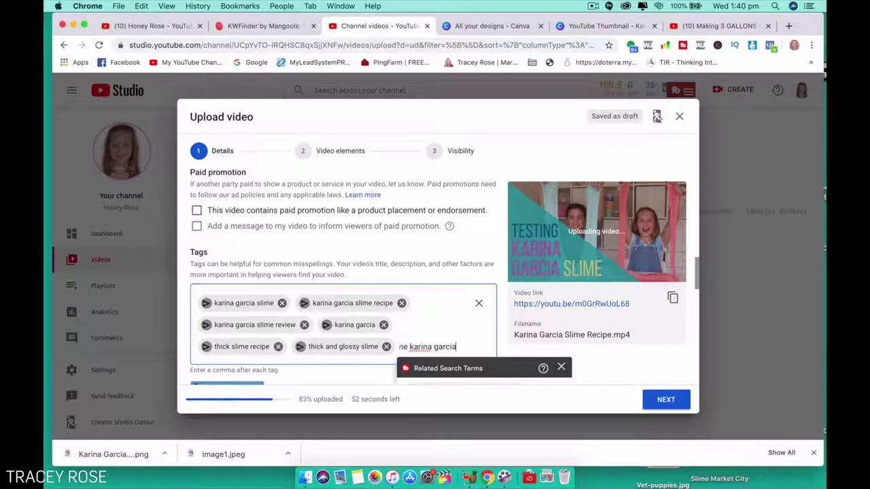
key(comma)
text(sli)
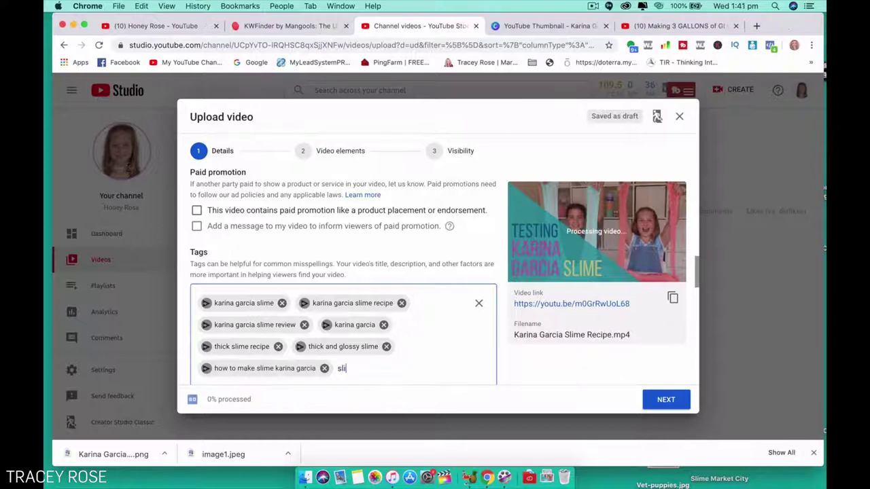
text(mes for)
key(BackSpace)
key(BackSpace)
key(BackSpace)
key(BackSpace)
key(BackSpace)
text(for kids)
key(comma)
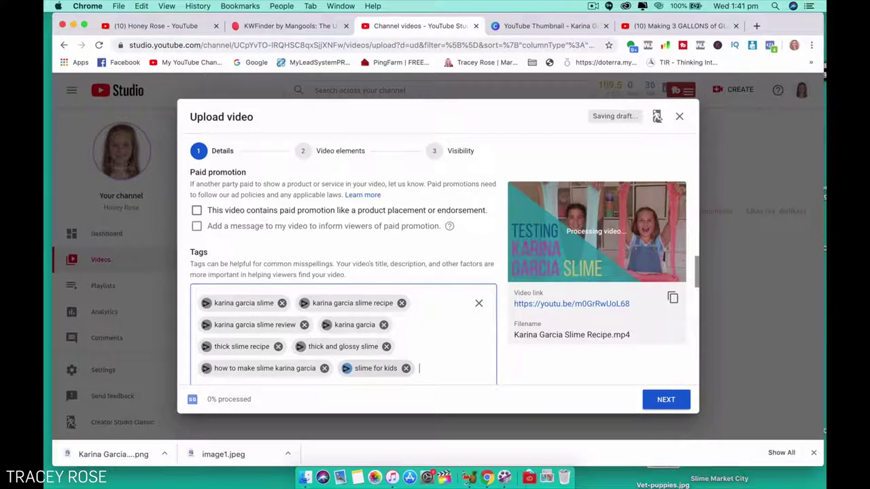
Step: Add three more tags: the channel's name, the channel's name followed by "slimes", and "slime videos"
text(honey rose)
key(Return)
text(honey rose s)
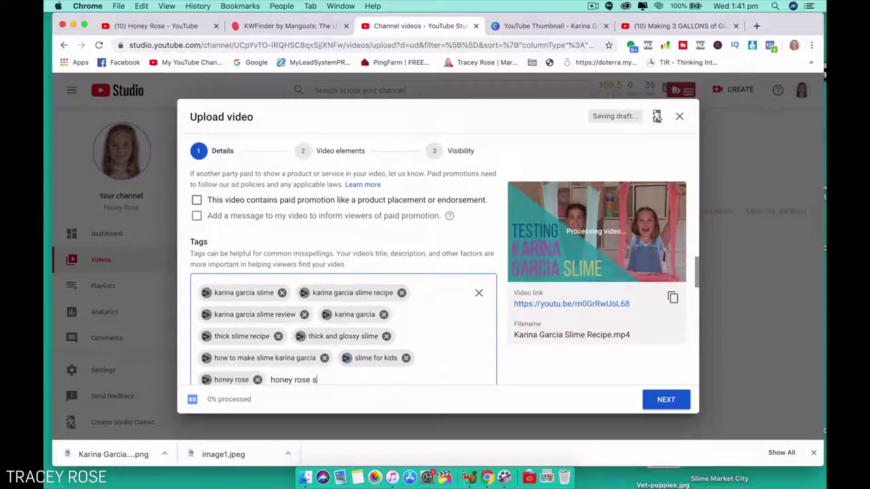
text(limes)
key(Return)
text(slime)
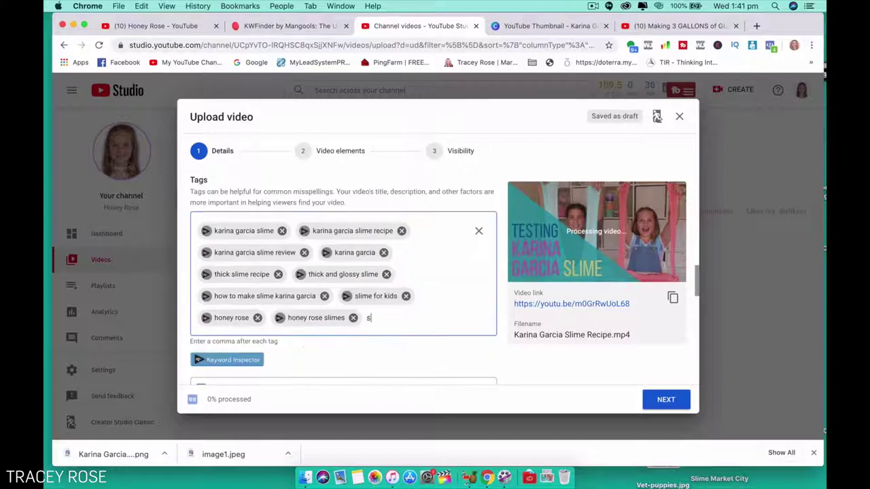
text( videos)
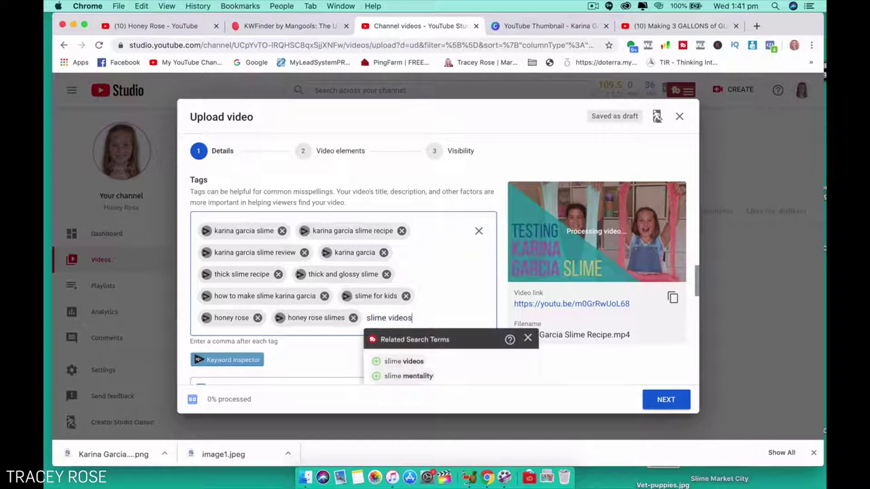
key(Return)
click(500, 349)
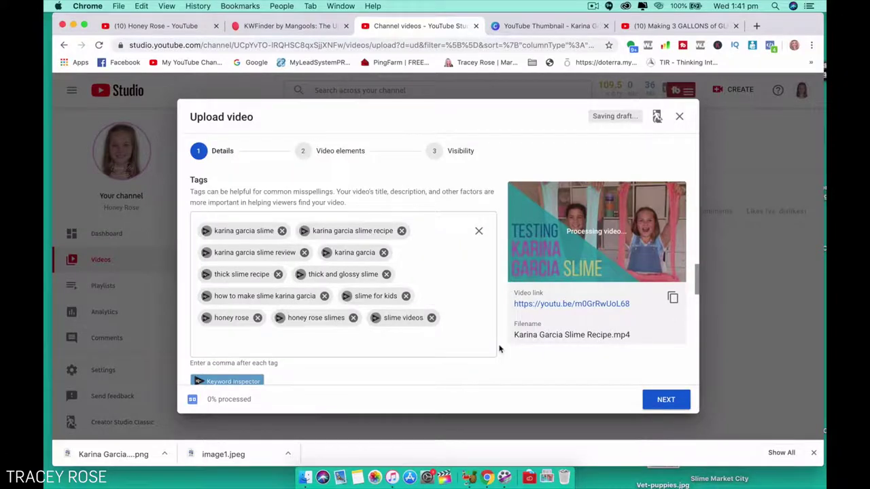
Step: Finish the upload details and continue past the video elements to the Visibility stage without adding an end screen or cards
click(666, 399)
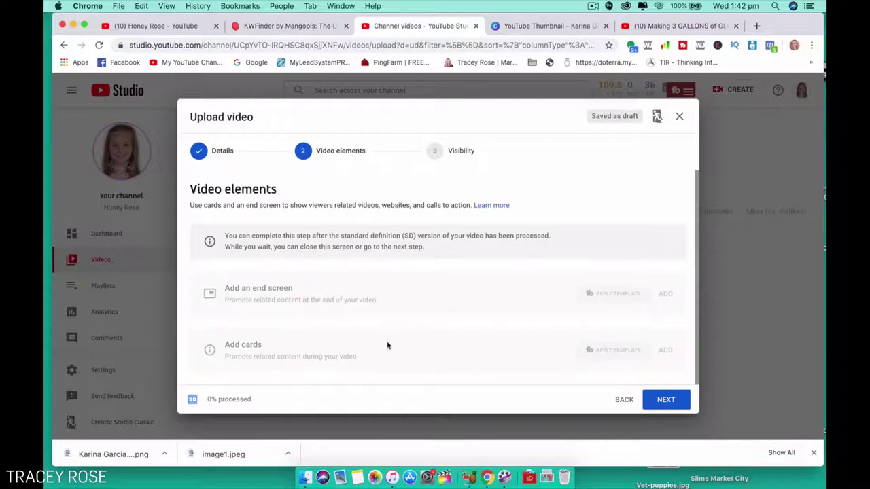
click(666, 400)
Step: Choose Private among the Publish now options, and switch to the Schedule options for publishing the video
click(285, 244)
click(210, 356)
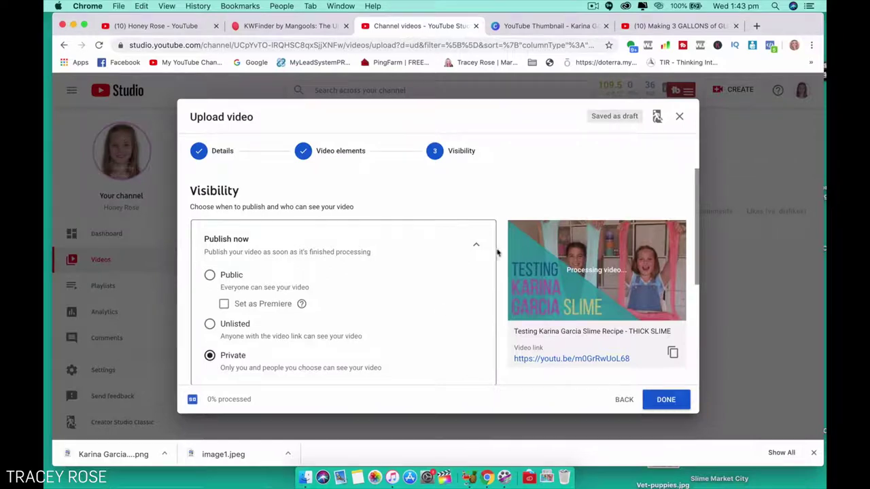
click(476, 245)
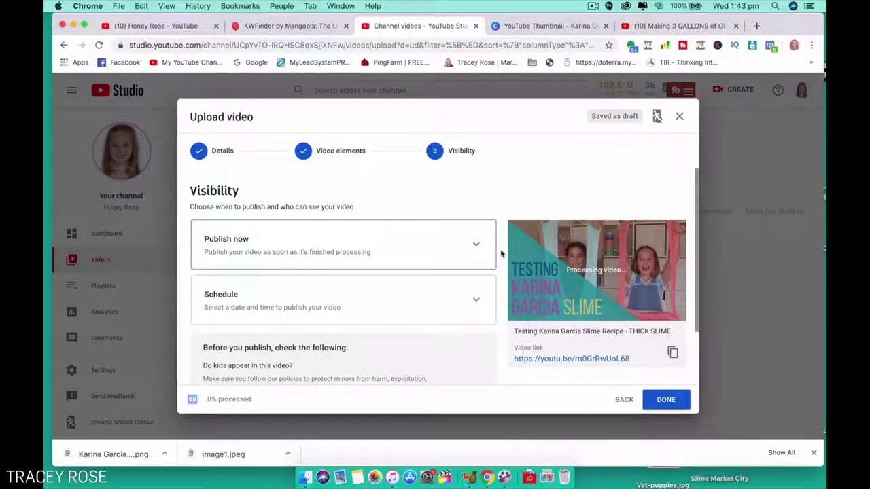
click(478, 301)
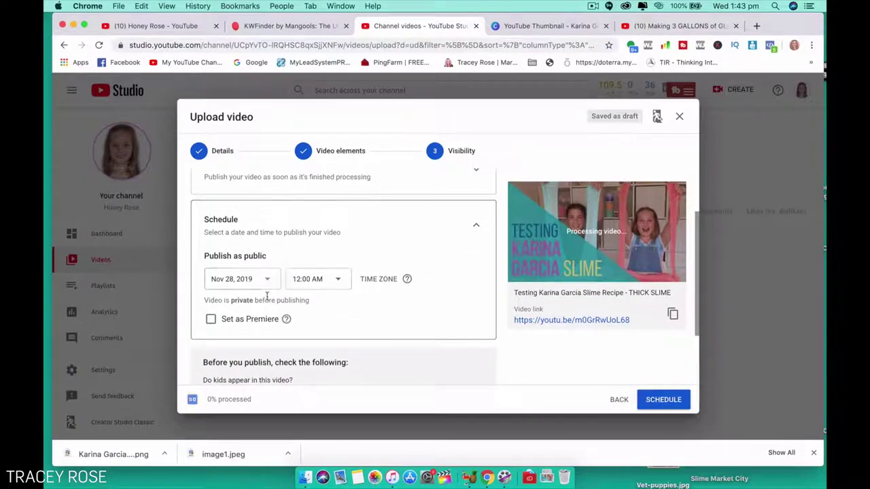
Step: Schedule the video's public release for Nov 28, 2019 at 12:00 AM
click(664, 400)
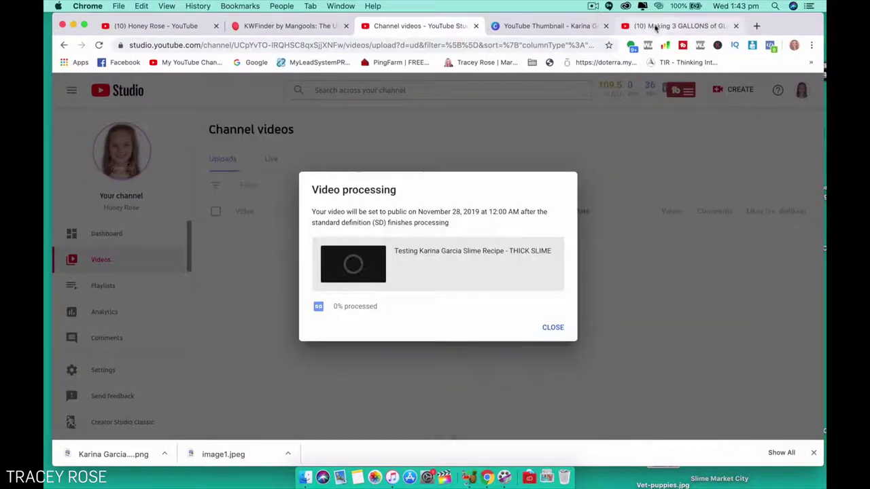
Step: Switch to the channel's YouTube page and search YouTube for "slime supplies australia"
click(169, 28)
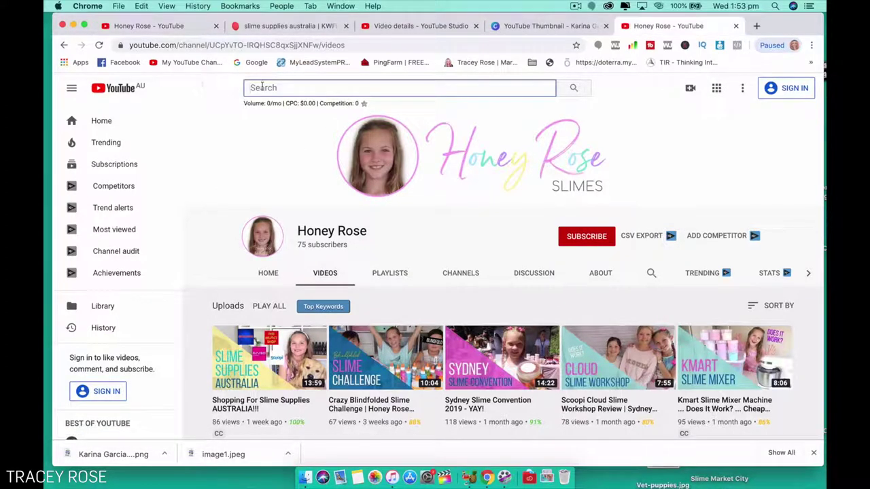
text(slime )
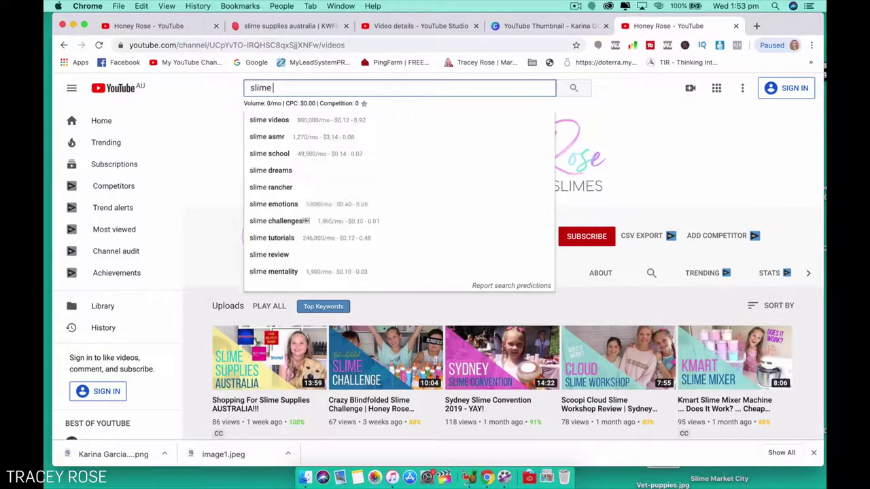
text(supplies a)
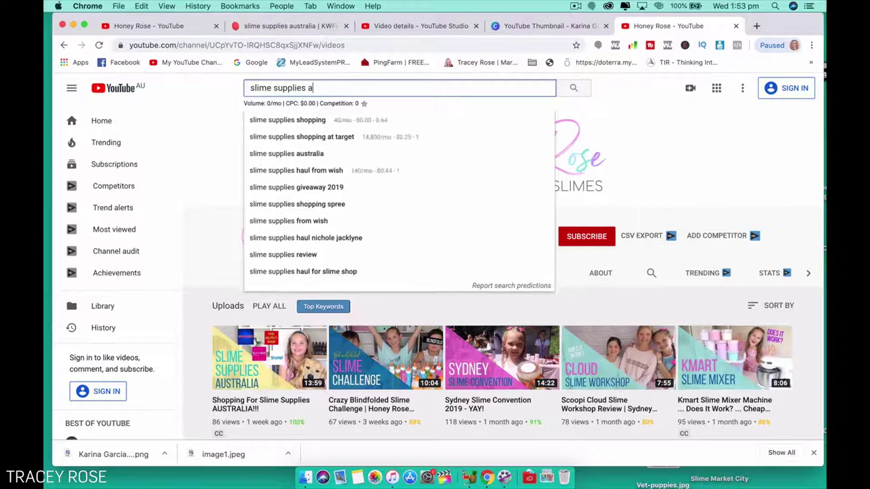
text(ustralia)
key(Return)
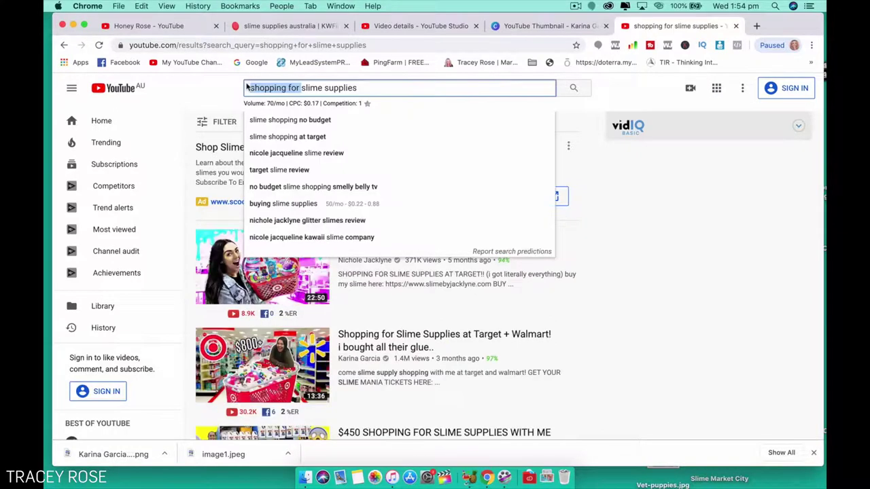
Step: Search YouTube for "slime supplies shopping" and look through the results for the channel's own video
key(BackSpace)
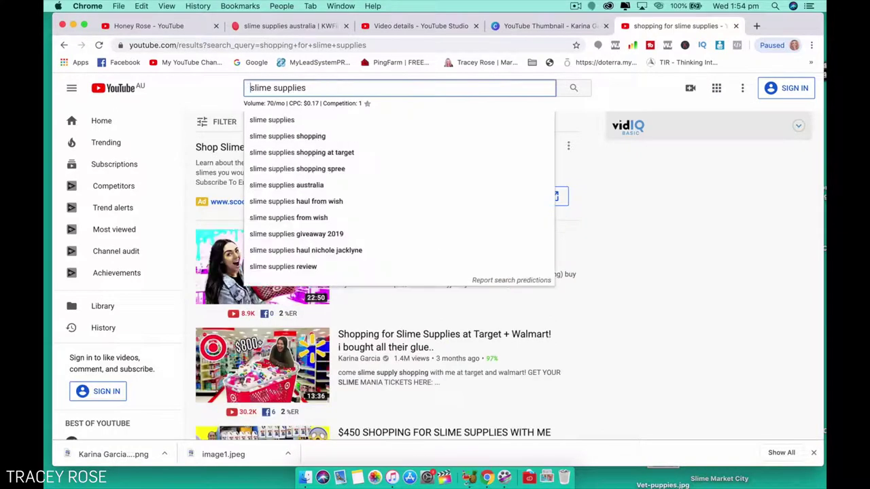
click(304, 137)
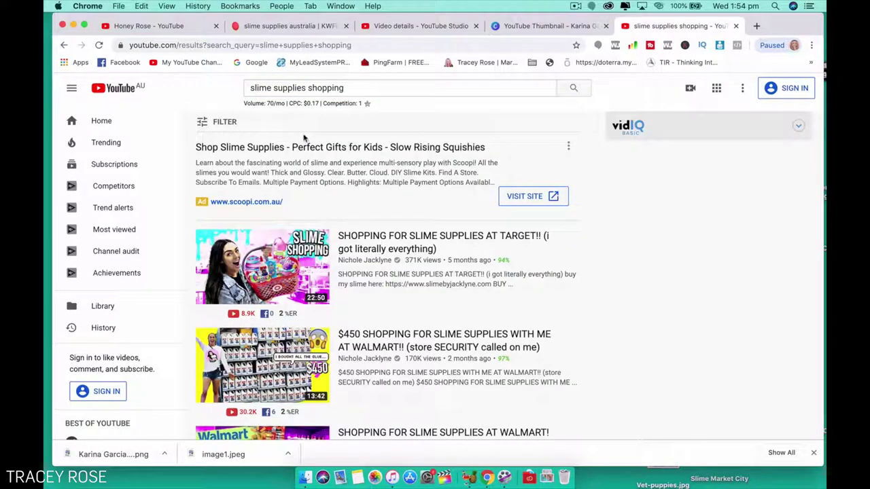
scroll(601, 333, down, 3)
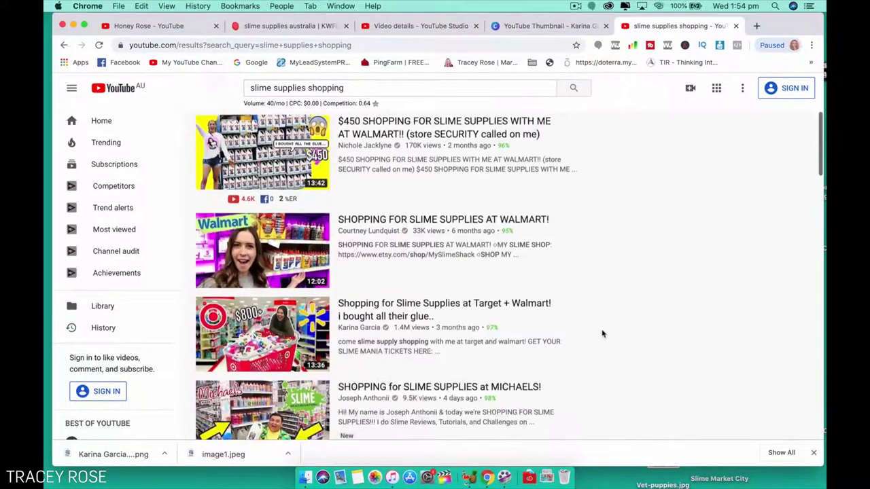
scroll(601, 333, down, 10)
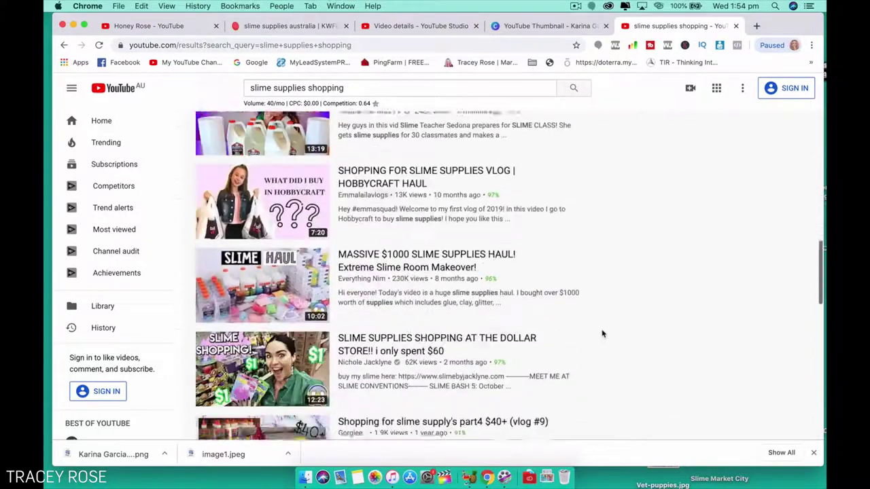
scroll(602, 334, down, 7)
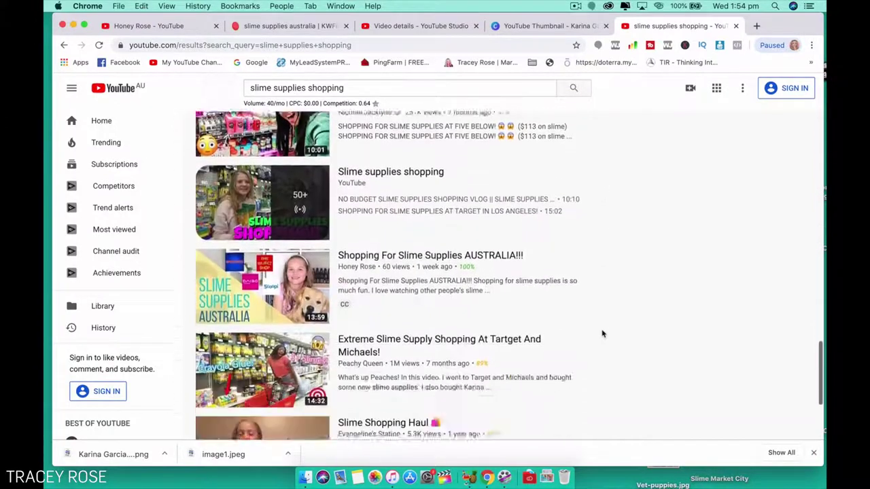
scroll(602, 333, down, 1)
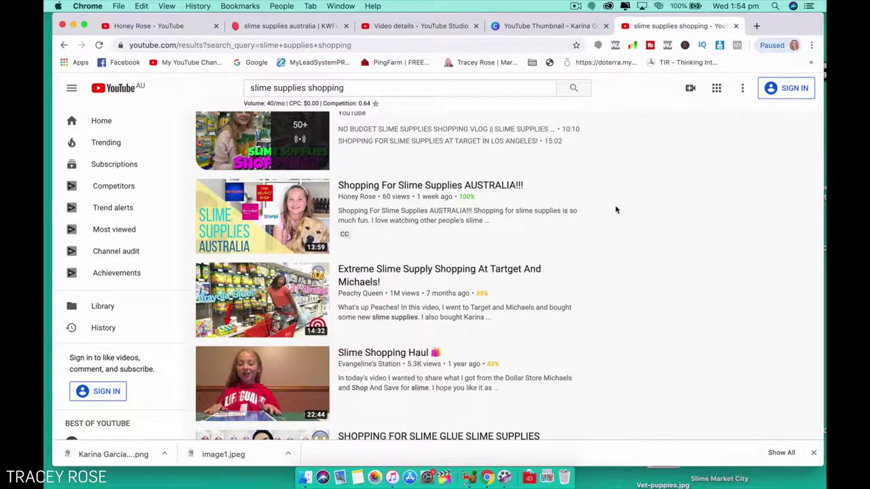
Step: Search YouTube for "scoopi slime" and look through the results for the channel's own videos
key(slash)
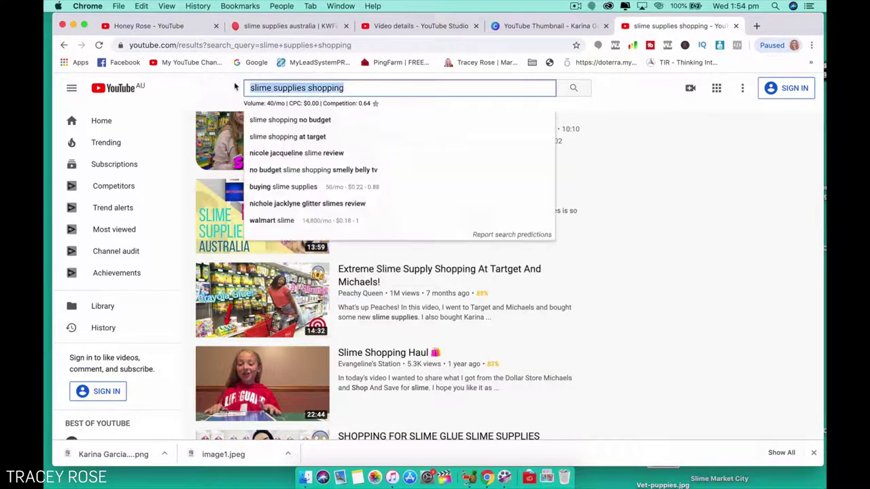
key(BackSpace)
text(sco)
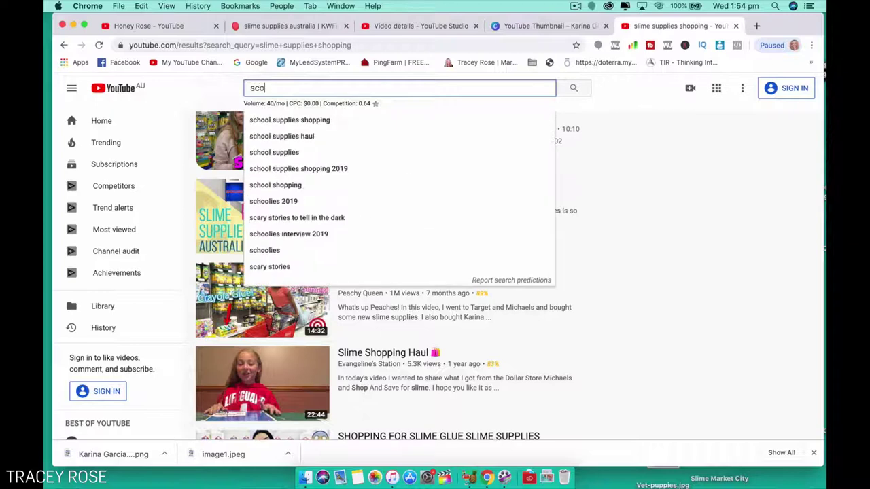
text(opi slime)
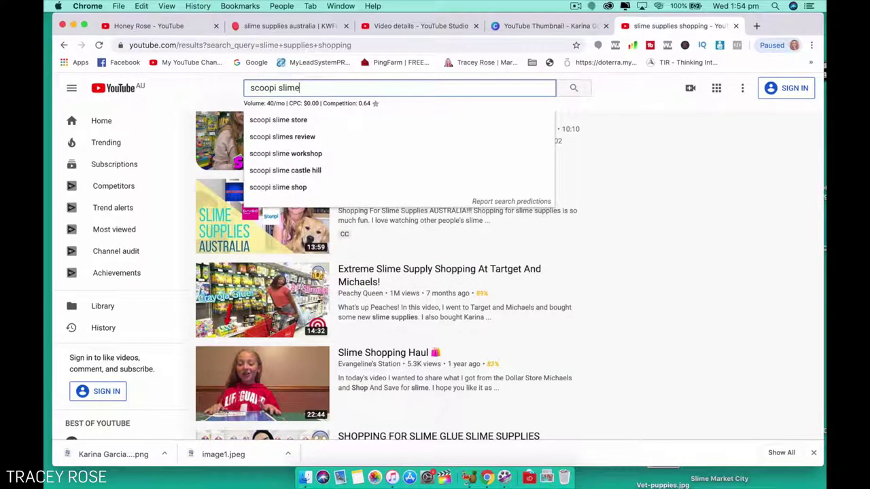
key(Return)
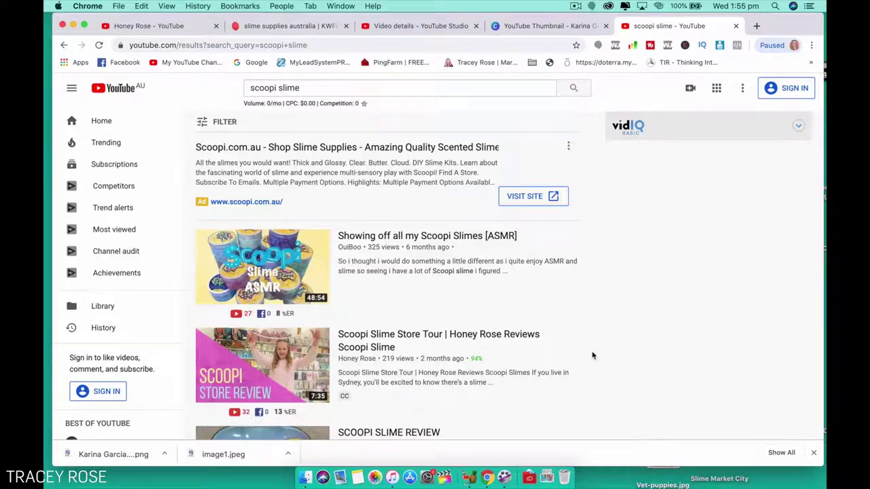
scroll(592, 354, down, 3)
mouse_move(546, 274)
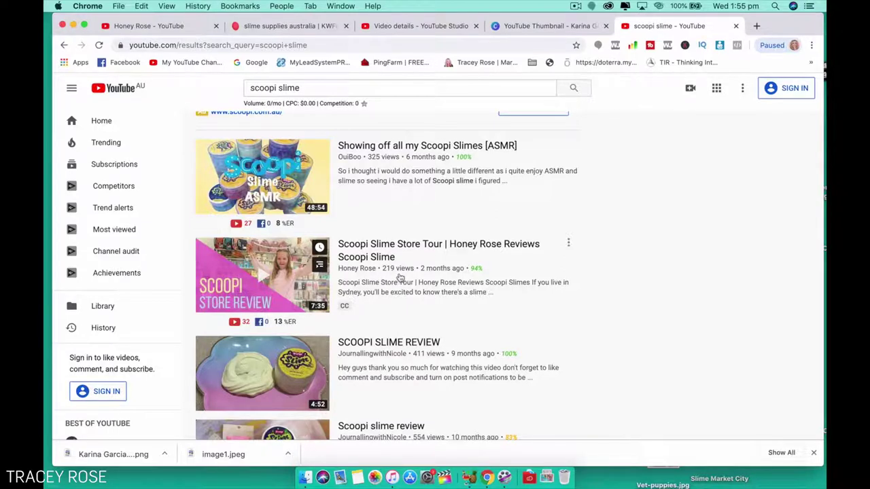
scroll(400, 277, down, 10)
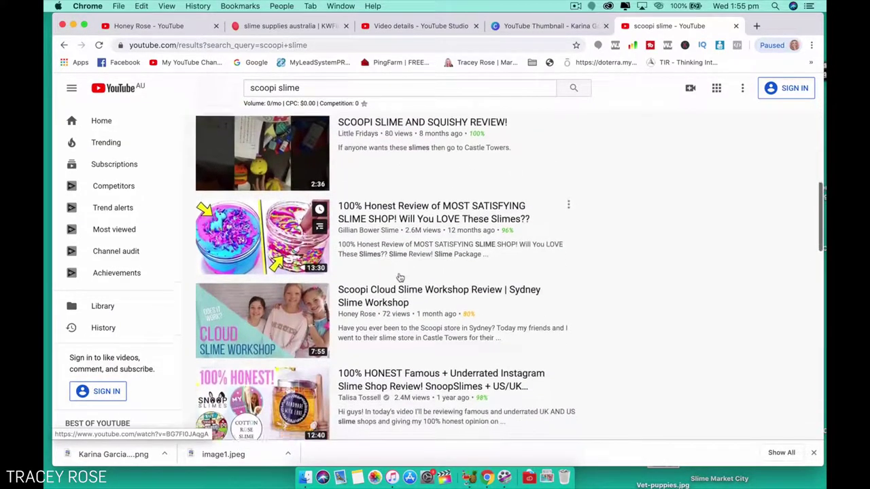
scroll(399, 277, down, 2)
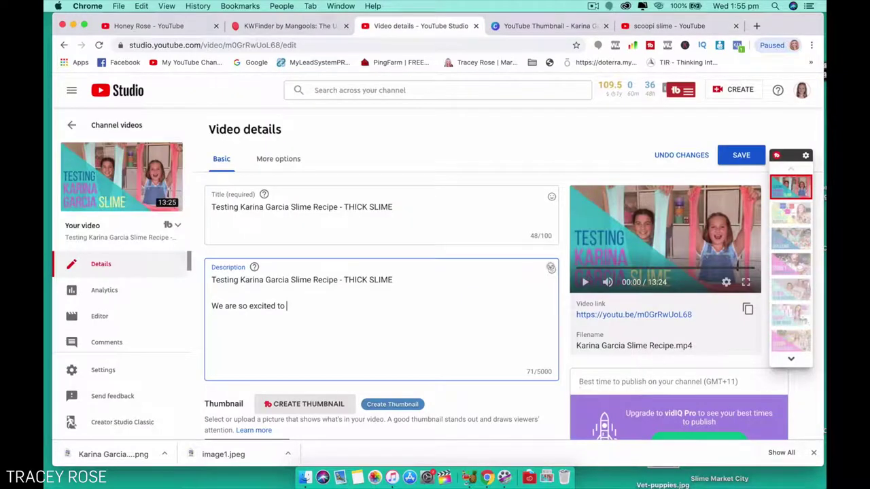
Step: Complete the description's opening sentence with "be testing this Karina Garcia slime recipe - in particular her thick and glossy slime recipe."
text(be testing this Karina)
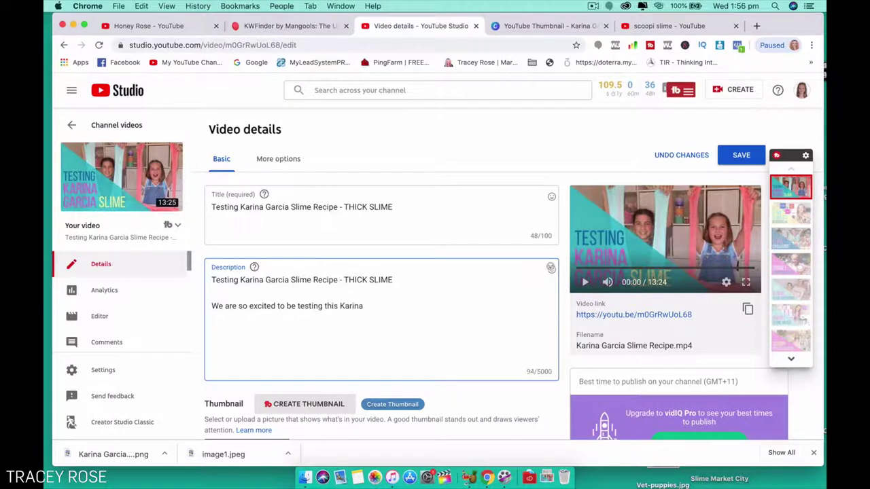
text( Garcia slime recipe - in particular her thick and glossy slime recipe.)
key(Return)
key(Return)
Step: Add description paragraphs on the difficulty of buying gallons of Elmer's Glue-All in Australia and on buying smaller bottles at Spotlight to recreate the thick slime
text(At this time you cannot easily buy gallons of Elmer's Glue-All in Australia. This is one of the main ingredients in Karina Garcia's slime recipe that actually makes it super thick. Some people ship the Glue-All to Australia from the US, but it's very expensive and we are trying to find a large store to do this for us.)
key(Return)
key(Return)
text(Anyway ... we found some smaller bottles of elmer's glue-all today at Spotlight (this is a store which is like Michael's in the US) and decided to buy some to try and recreate Karina Garcia's thick/thicc slime recipe that we love so much.)
key(Return)
key(Return)
Step: Add description paragraphs about testing one of Karina's thick slime recipes, inviting viewers to watch, and asking whether they love making slime too
text(Karina actually has a few thick slime recipe)
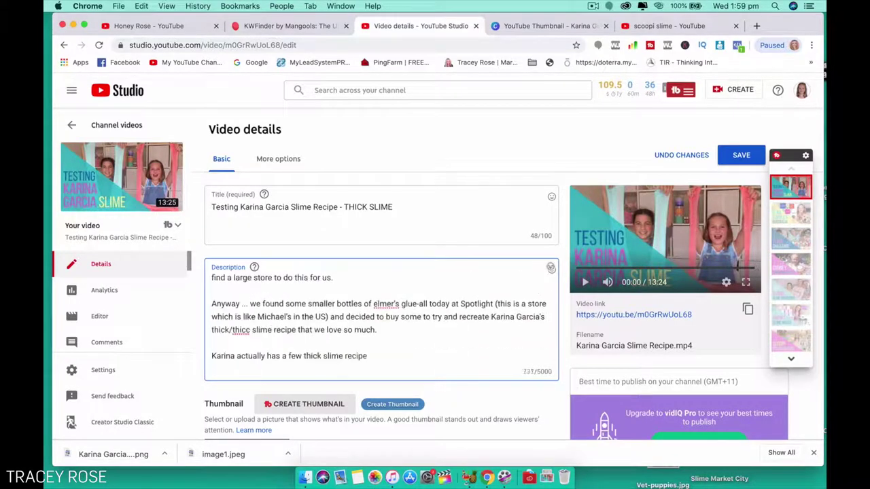
text(s, but today we are just testing one of them!)
key(Return)
key(Return)
text(Watch and see if we get it right!)
key(Return)
key(Return)
text(And... let us know if you love making slime too.)
key(Return)
key(Return)
text(What's your)
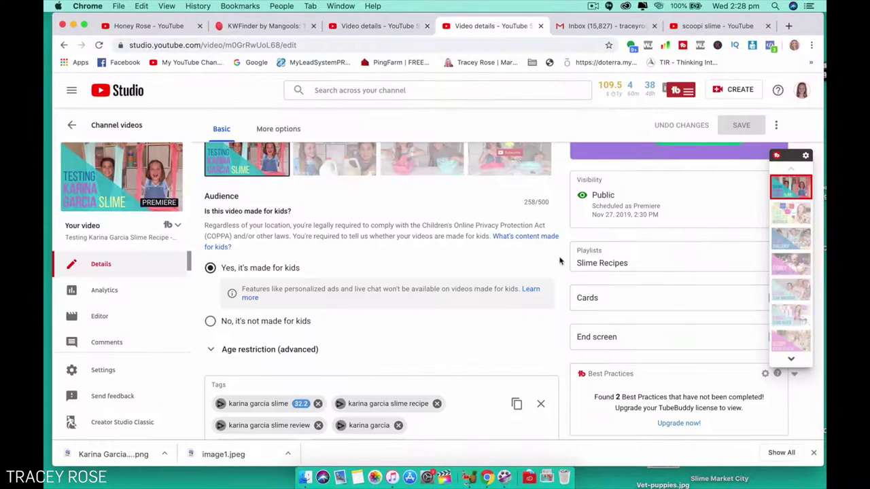
Step: Examine the tags in the video's details and the vidIQ score of the "karina garcia slime" tag
scroll(560, 260, down, 1)
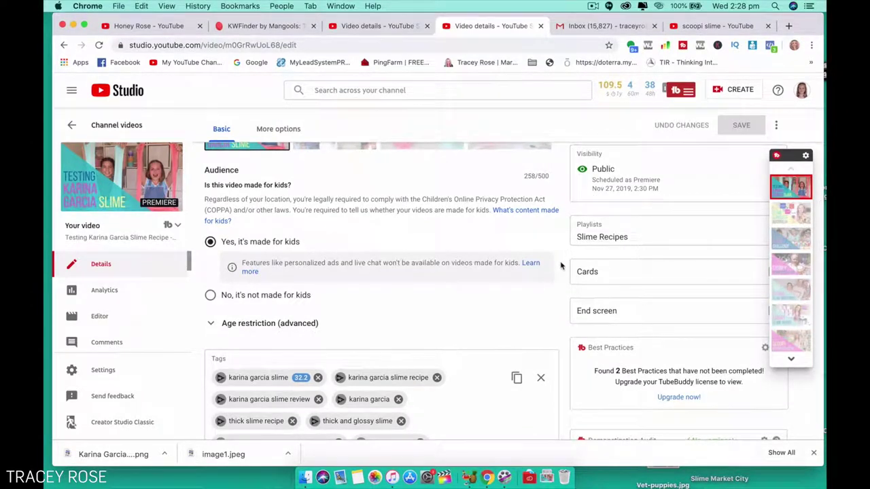
scroll(561, 265, down, 2)
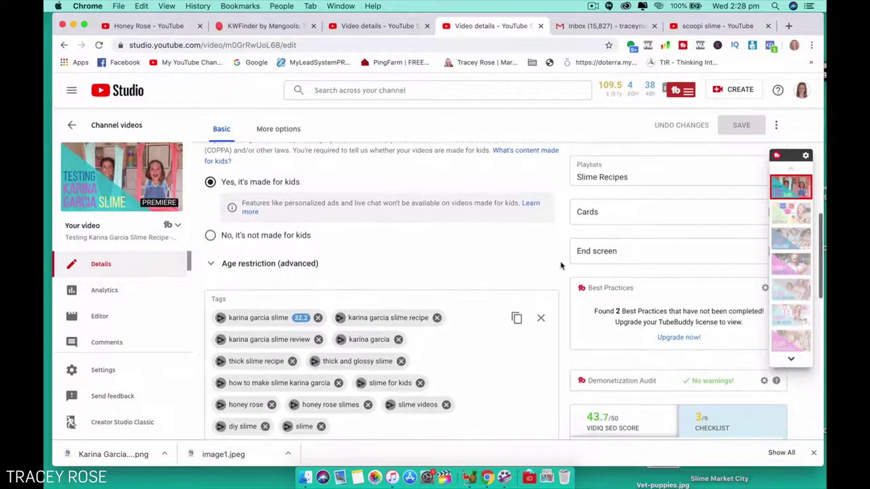
scroll(561, 265, down, 1)
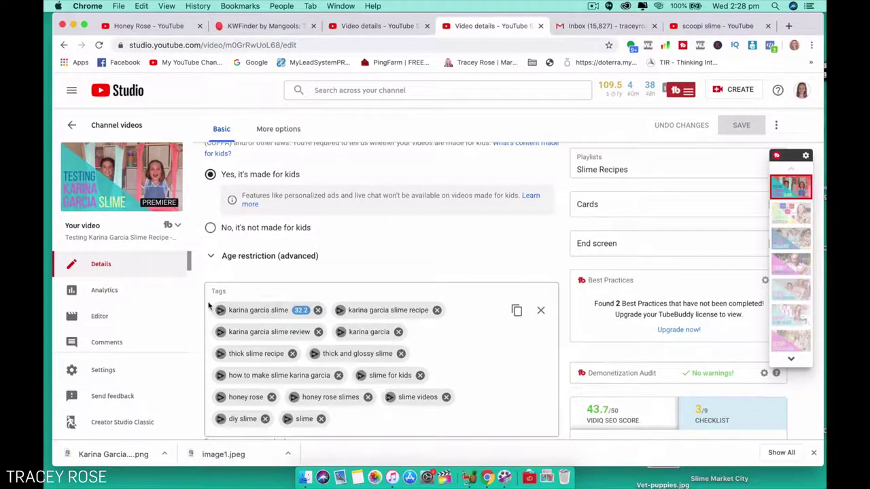
scroll(209, 306, down, 1)
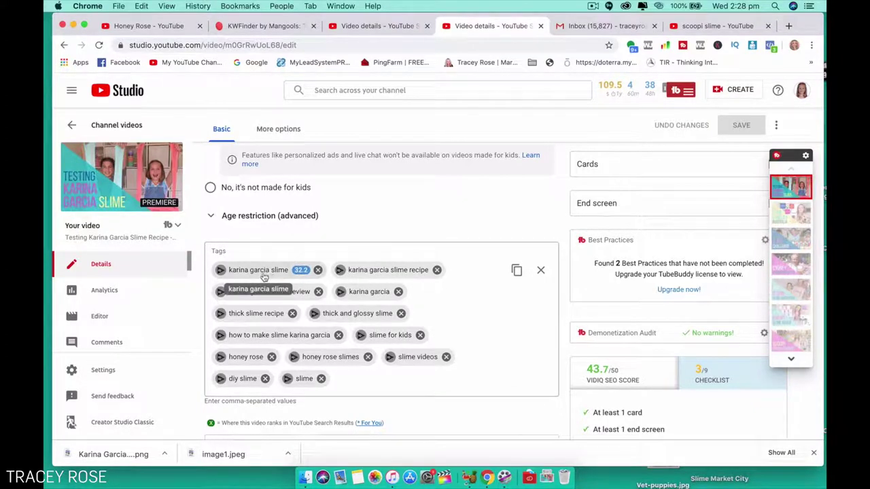
mouse_move(302, 277)
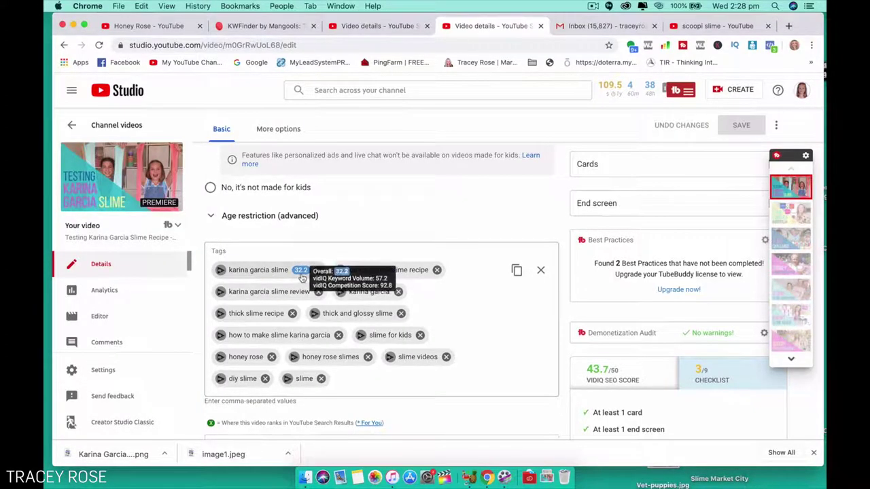